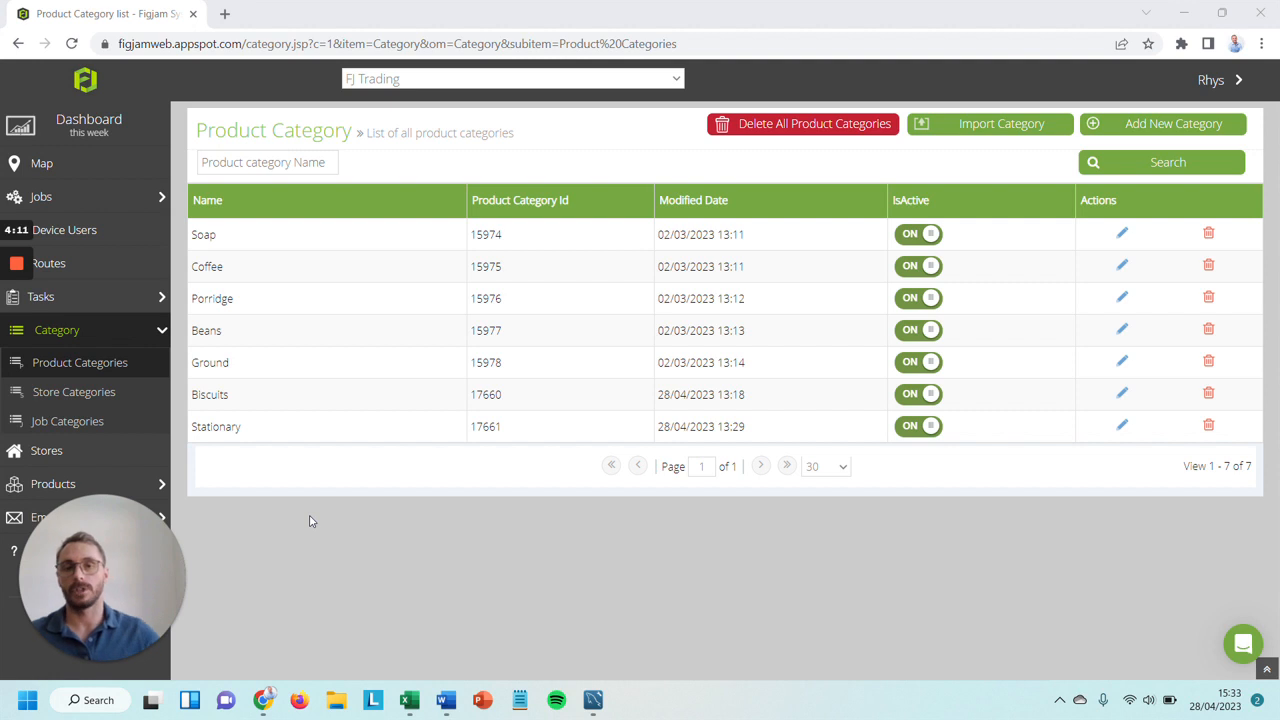
# Add a product category named Beverages, assign it to the listed device user and submit it
pyautogui.click(1173, 124)
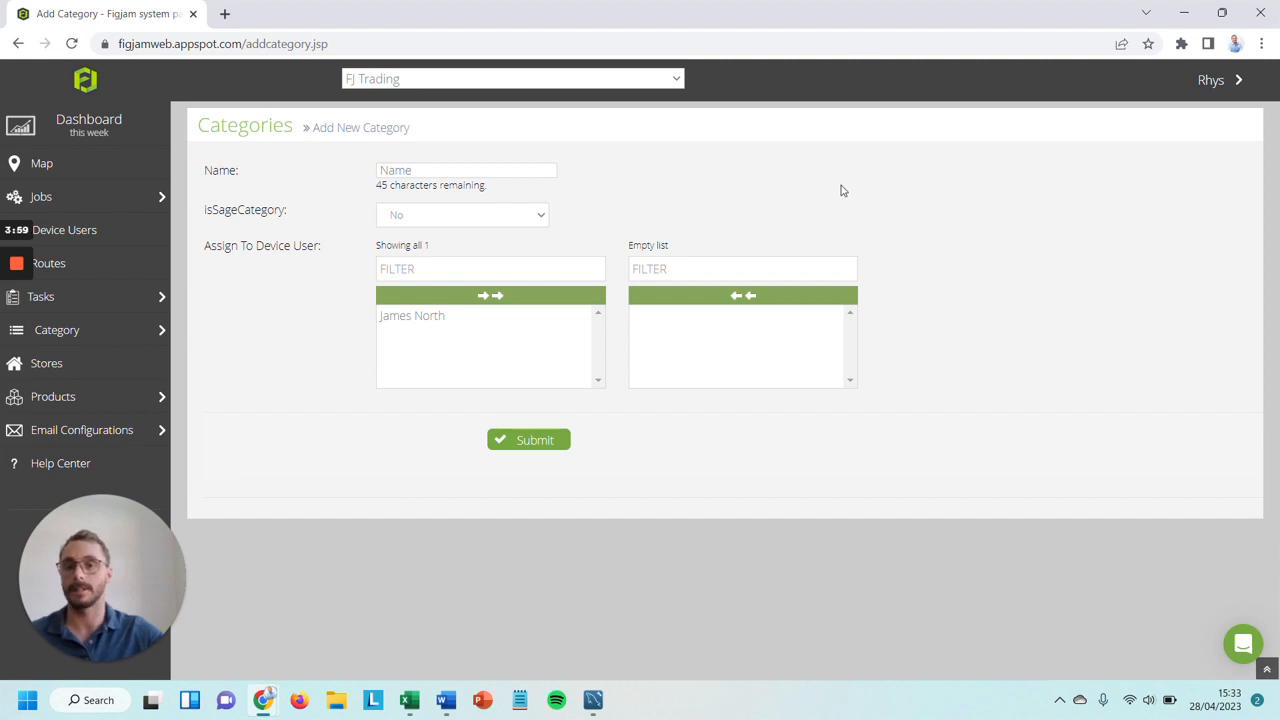
pyautogui.click(466, 170)
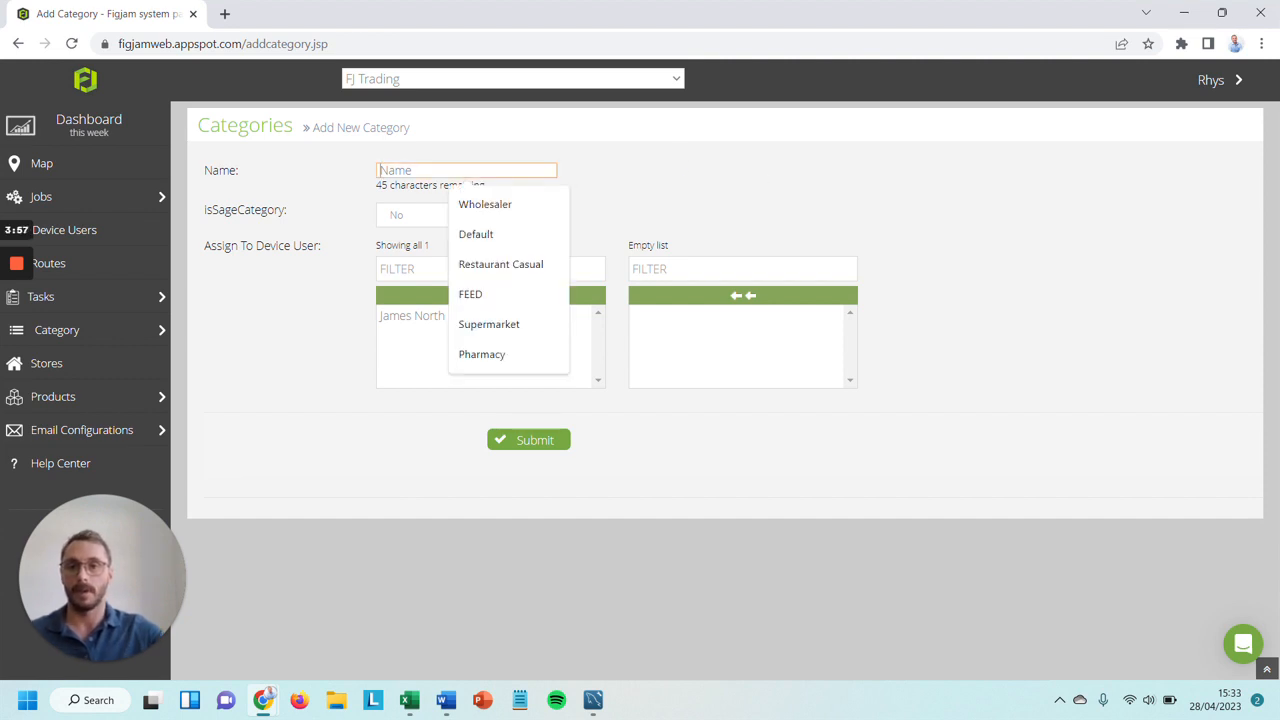
pyautogui.write('Beverages')
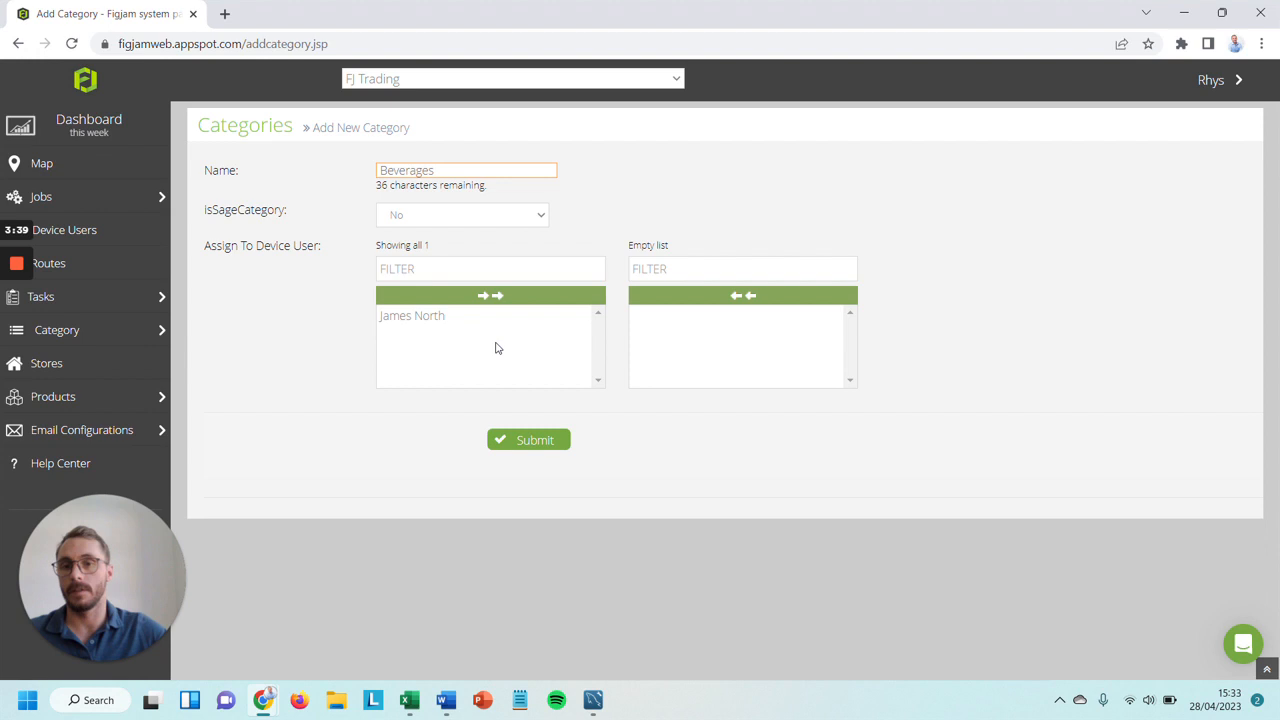
pyautogui.doubleClick(397, 317)
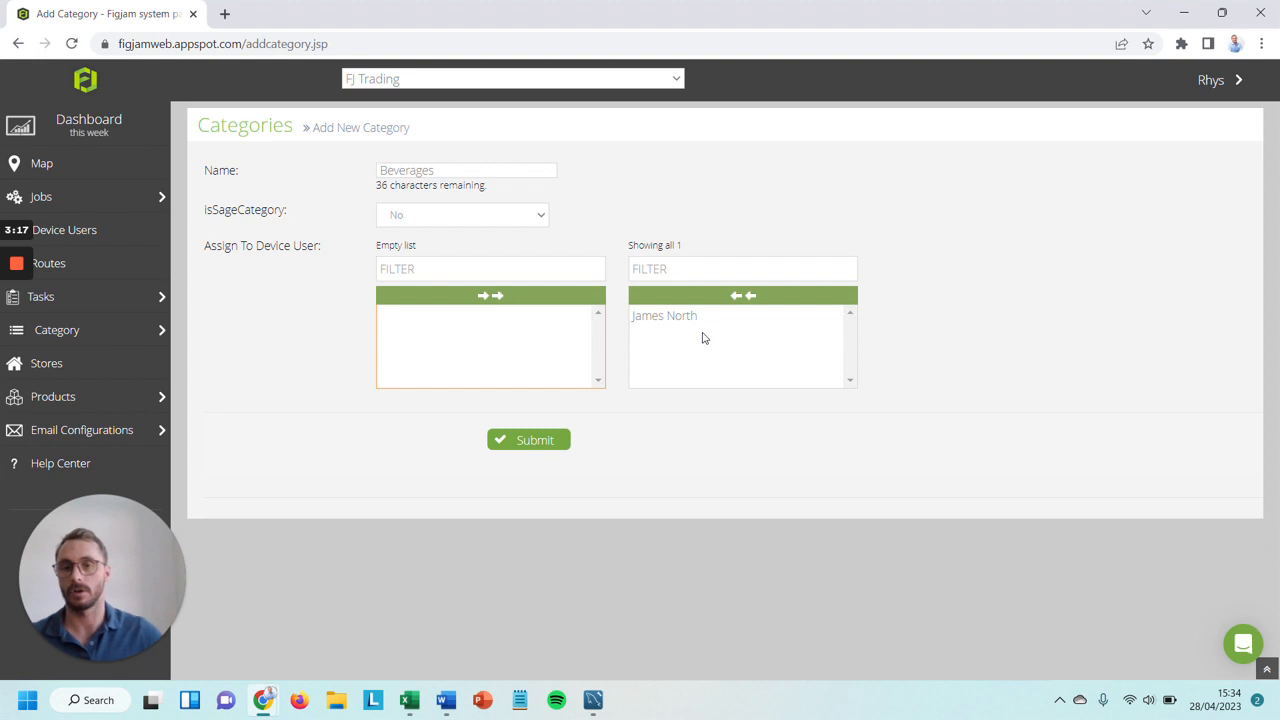
pyautogui.click(548, 442)
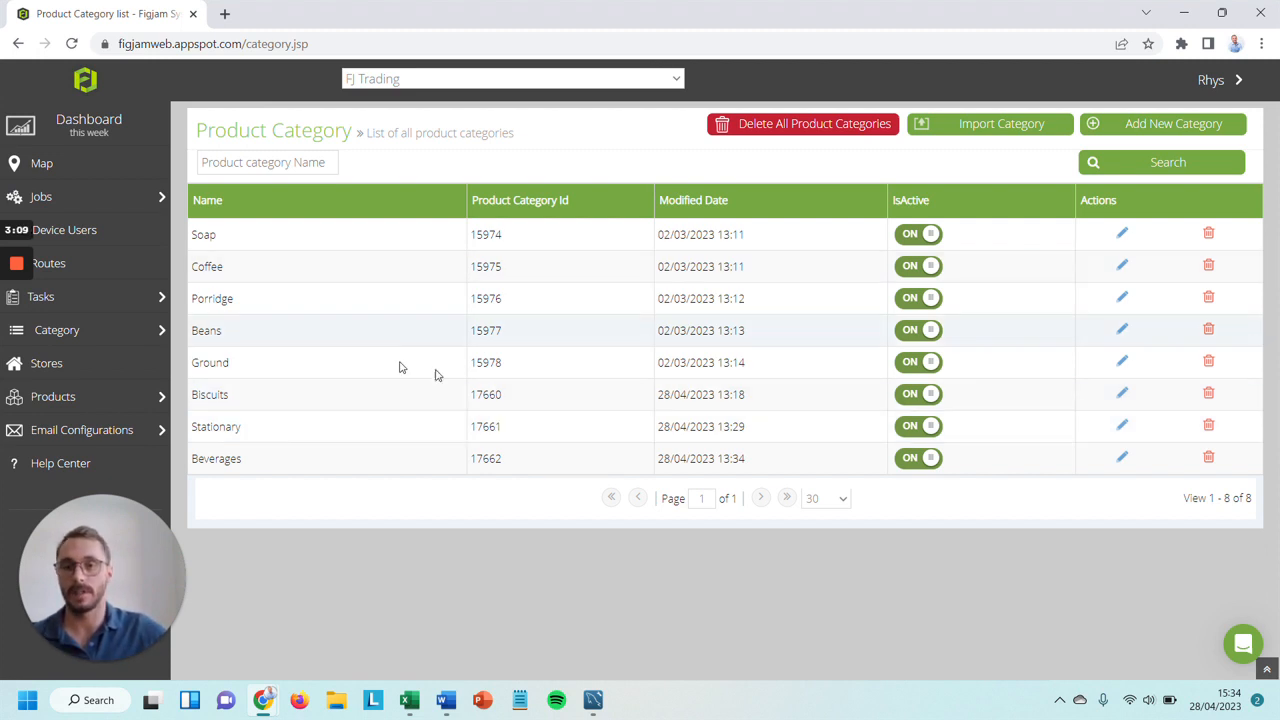
# View the products list, and open the device user's record to examine the assigned product categories
pyautogui.click(60, 396)
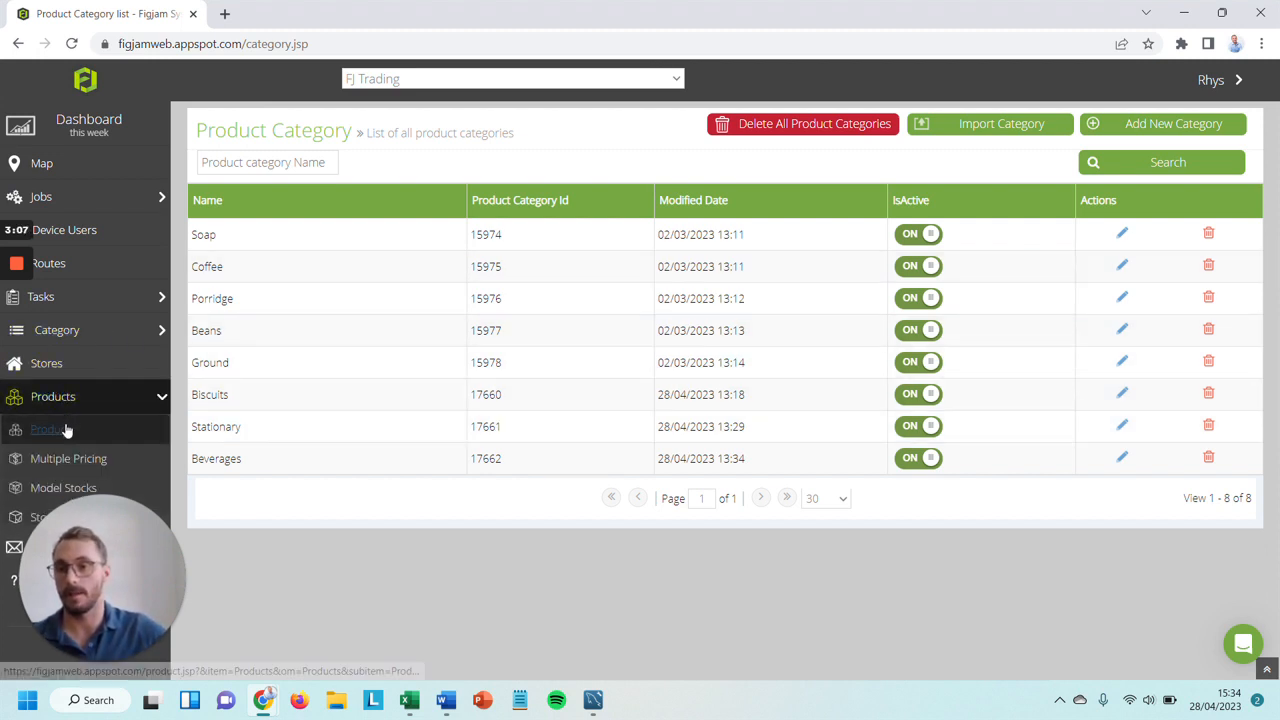
pyautogui.click(60, 429)
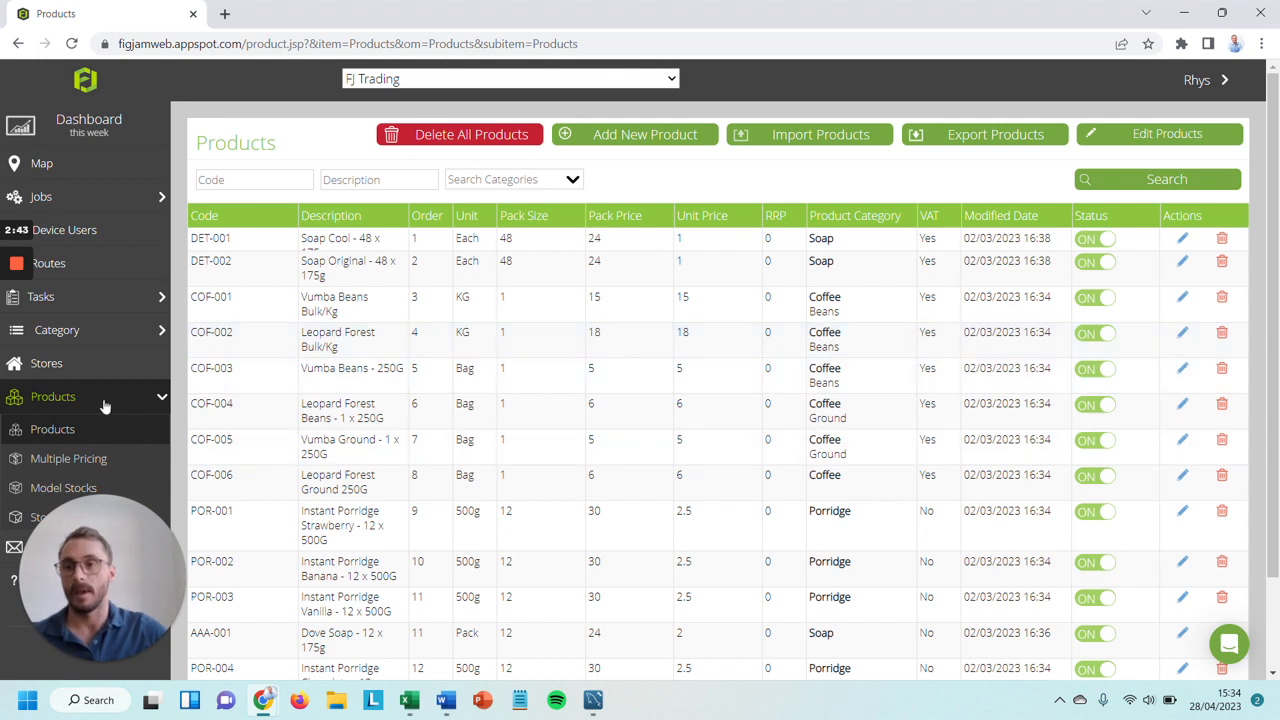
pyautogui.click(75, 232)
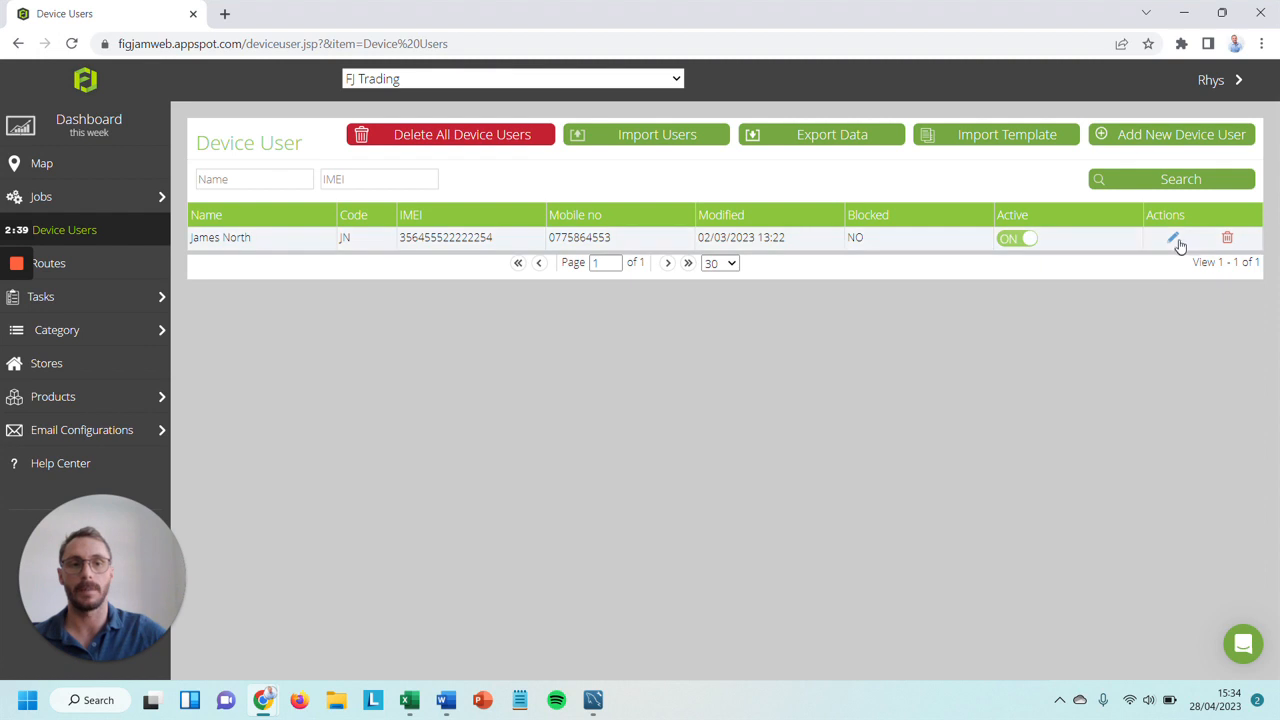
pyautogui.click(1173, 240)
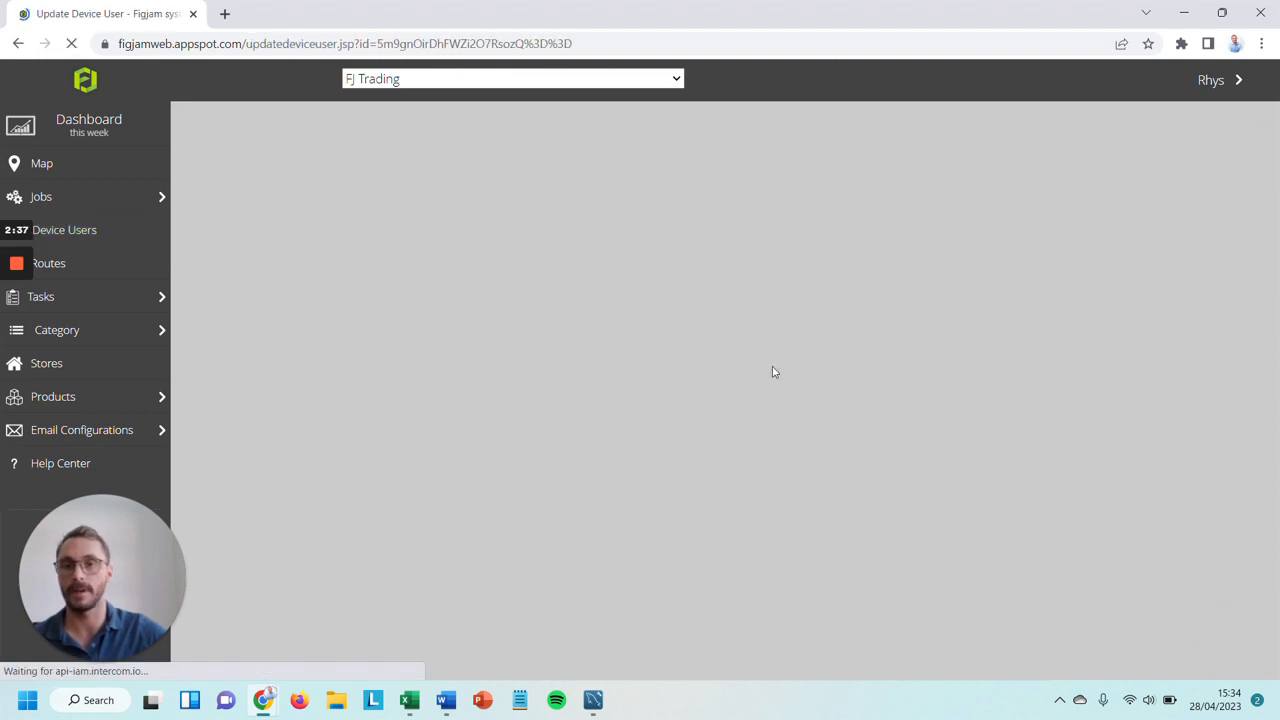
pyautogui.scroll(-3, 760, 350)
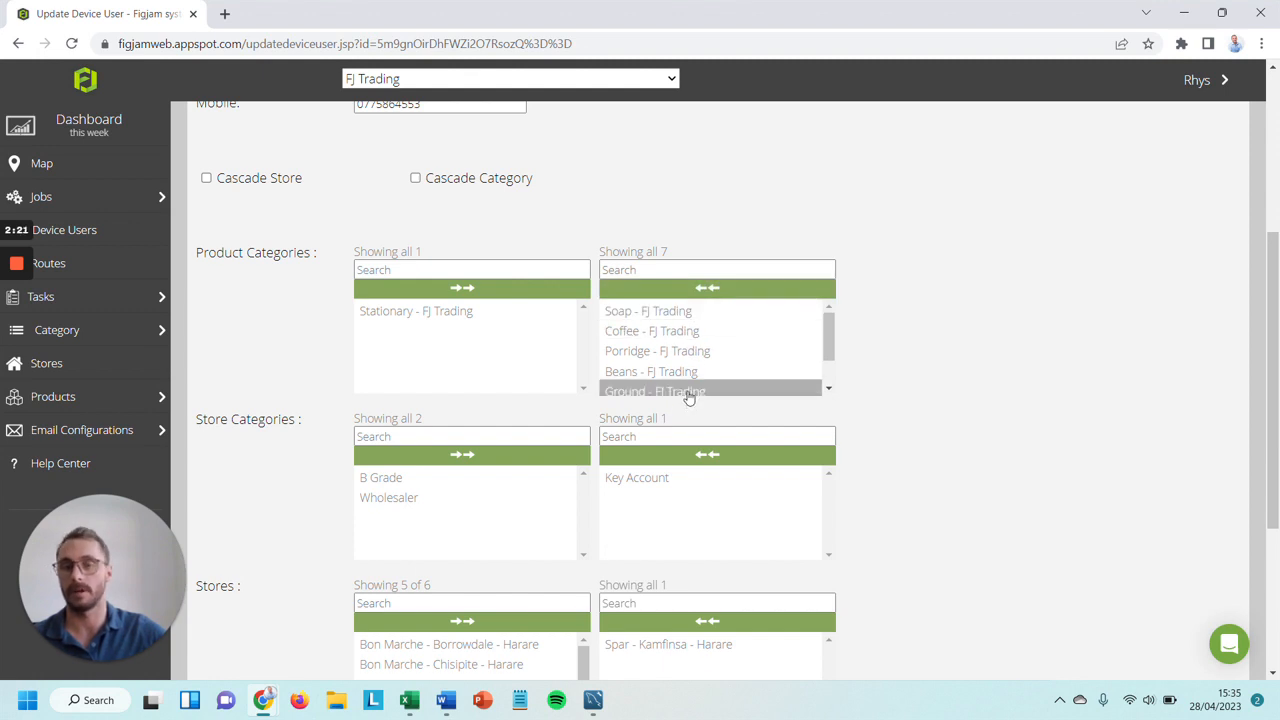
# Add a store category named General Trade and submit it
pyautogui.click(95, 332)
pyautogui.click(115, 392)
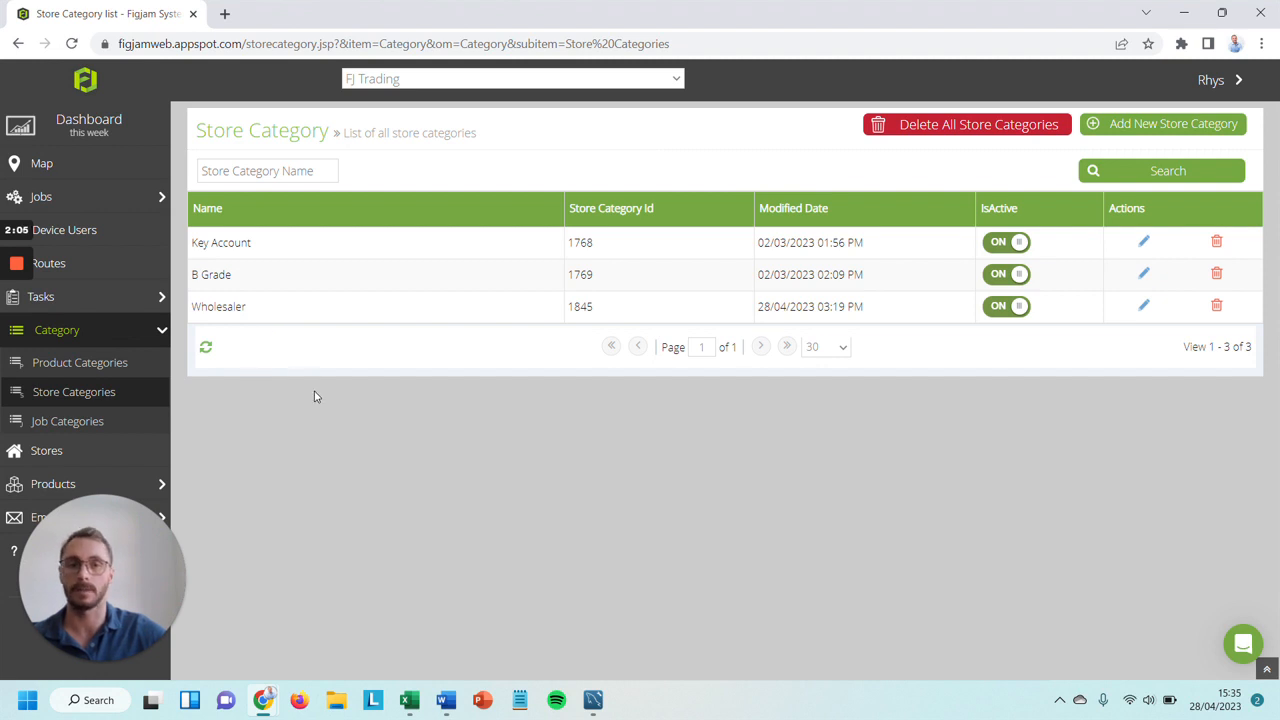
pyautogui.click(1154, 134)
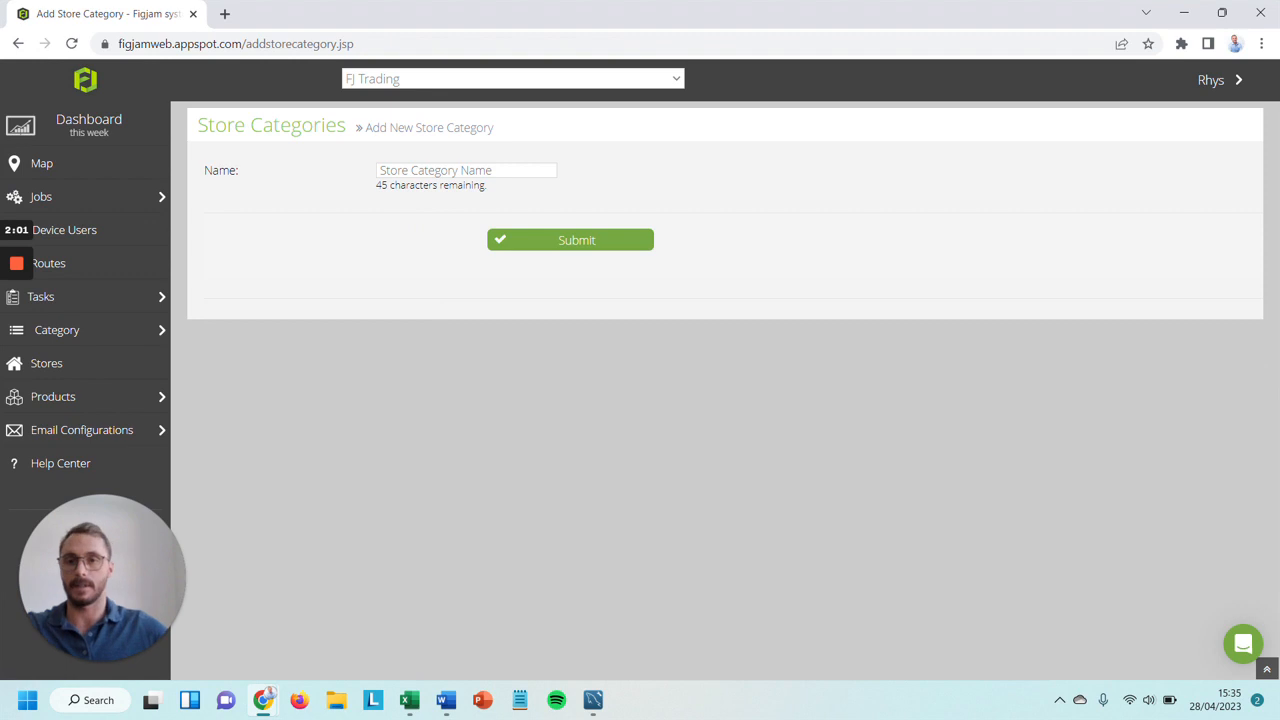
pyautogui.click(466, 170)
pyautogui.write('Ge')
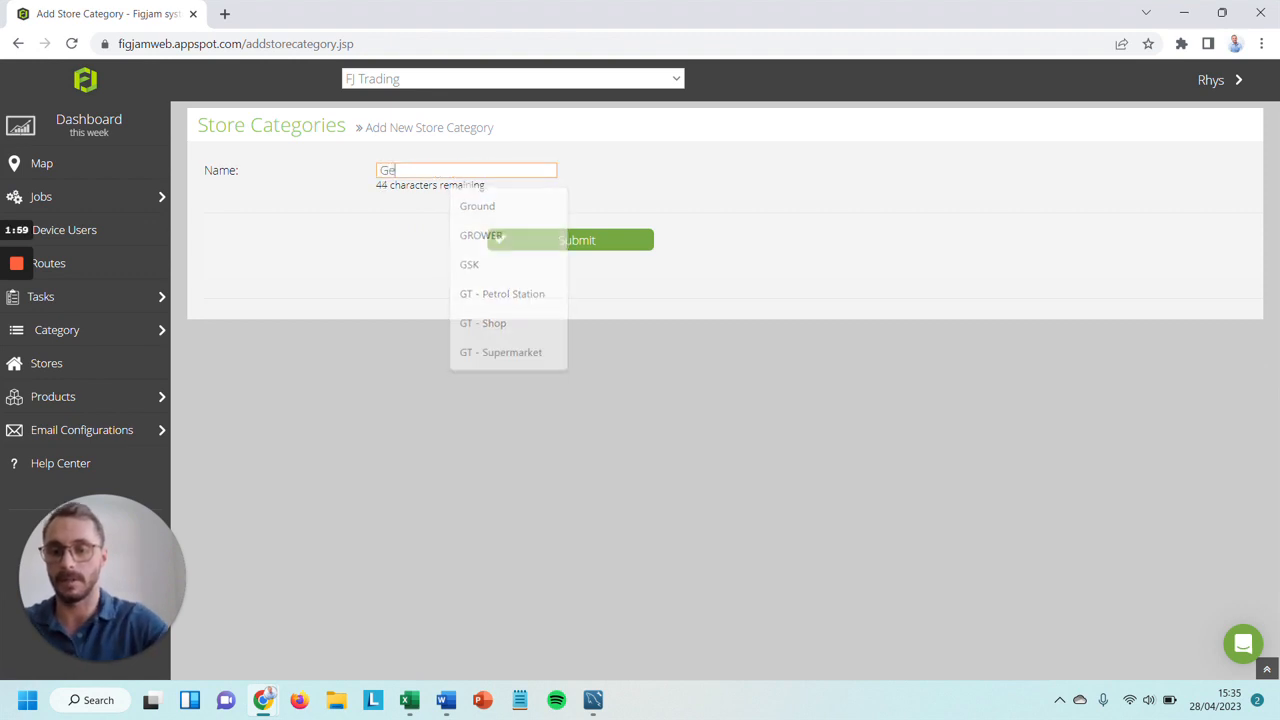
pyautogui.write('neral Trade')
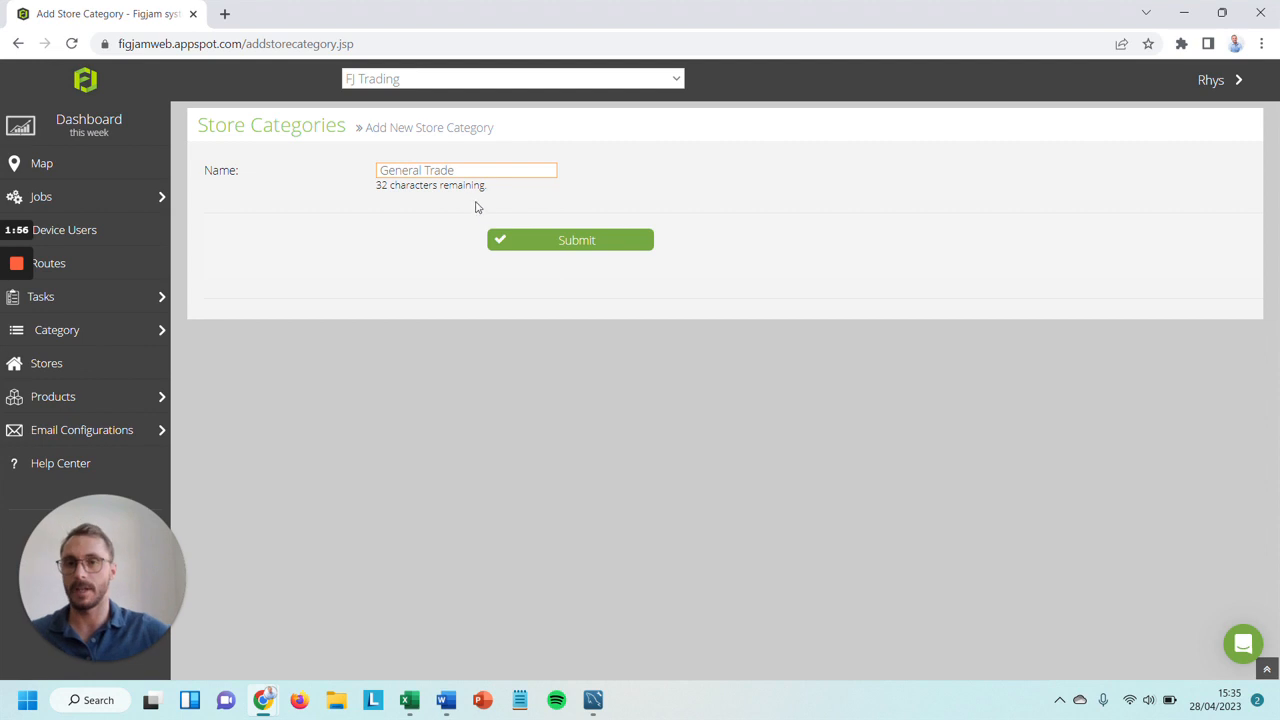
pyautogui.click(541, 245)
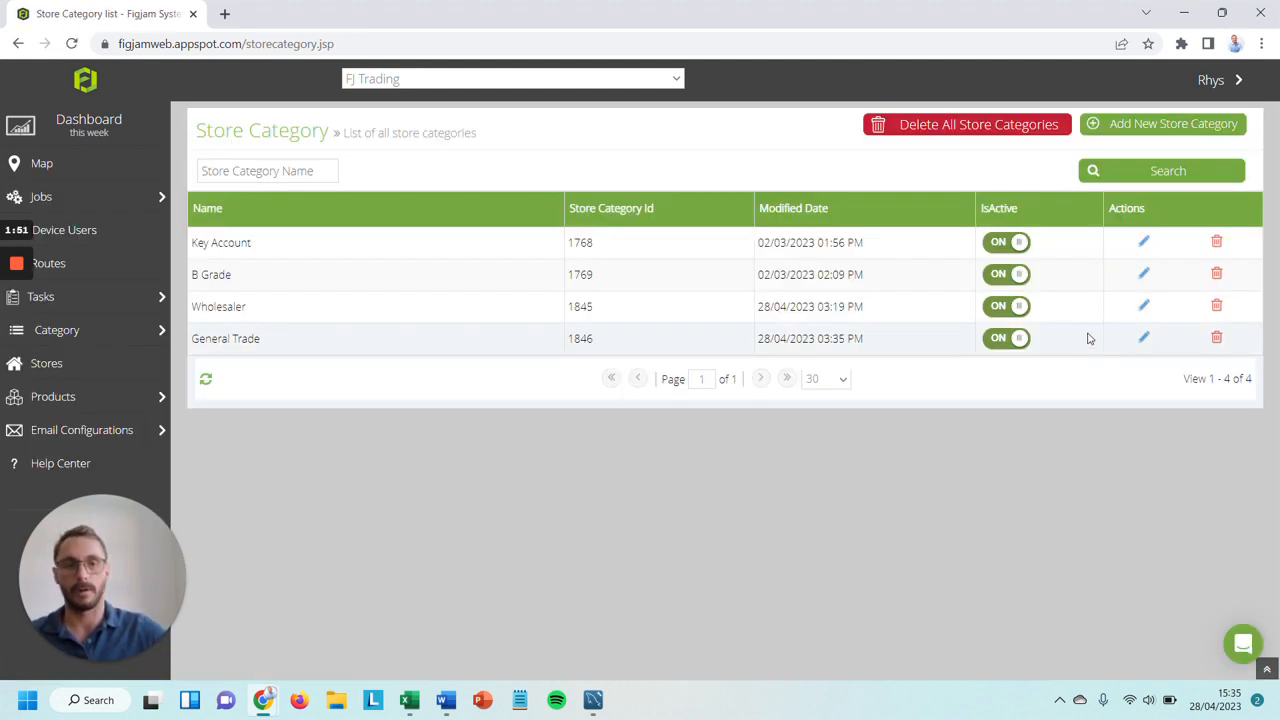
# Try assigning the Spar - Kamfinsa store to the General Trade category and remove it again
pyautogui.click(1144, 338)
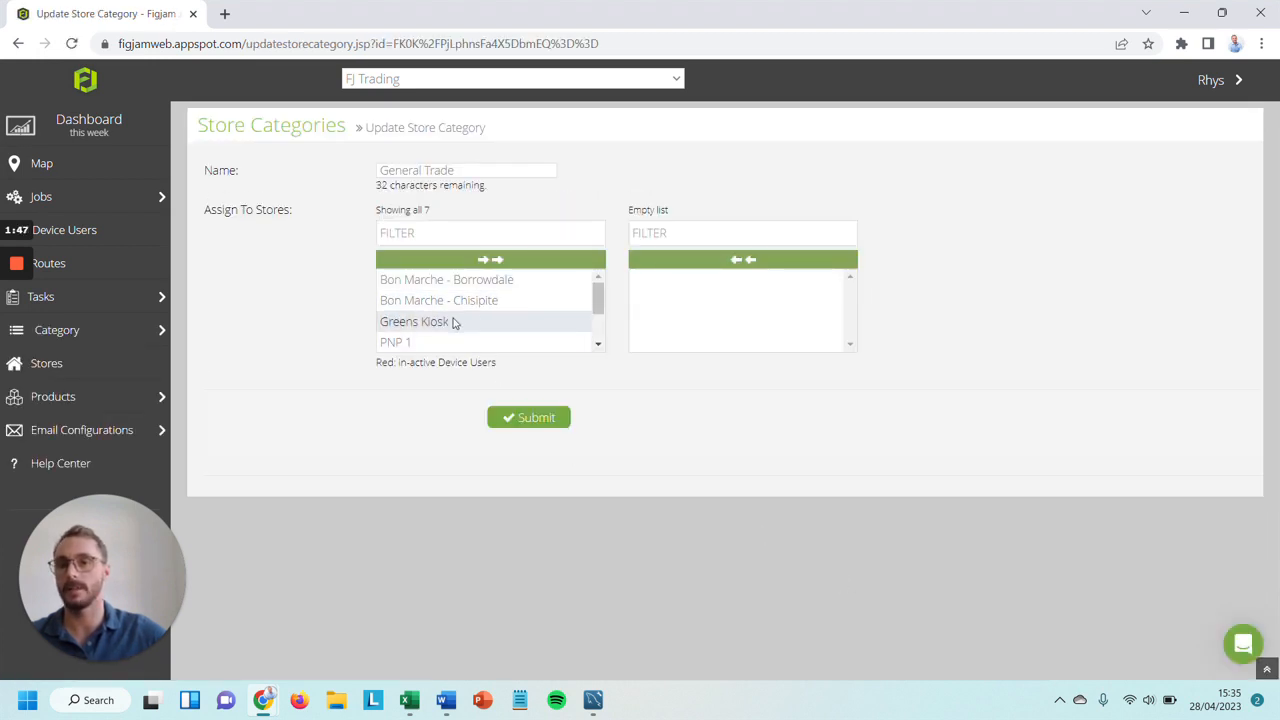
pyautogui.scroll(-2, 451, 320)
pyautogui.click(437, 345)
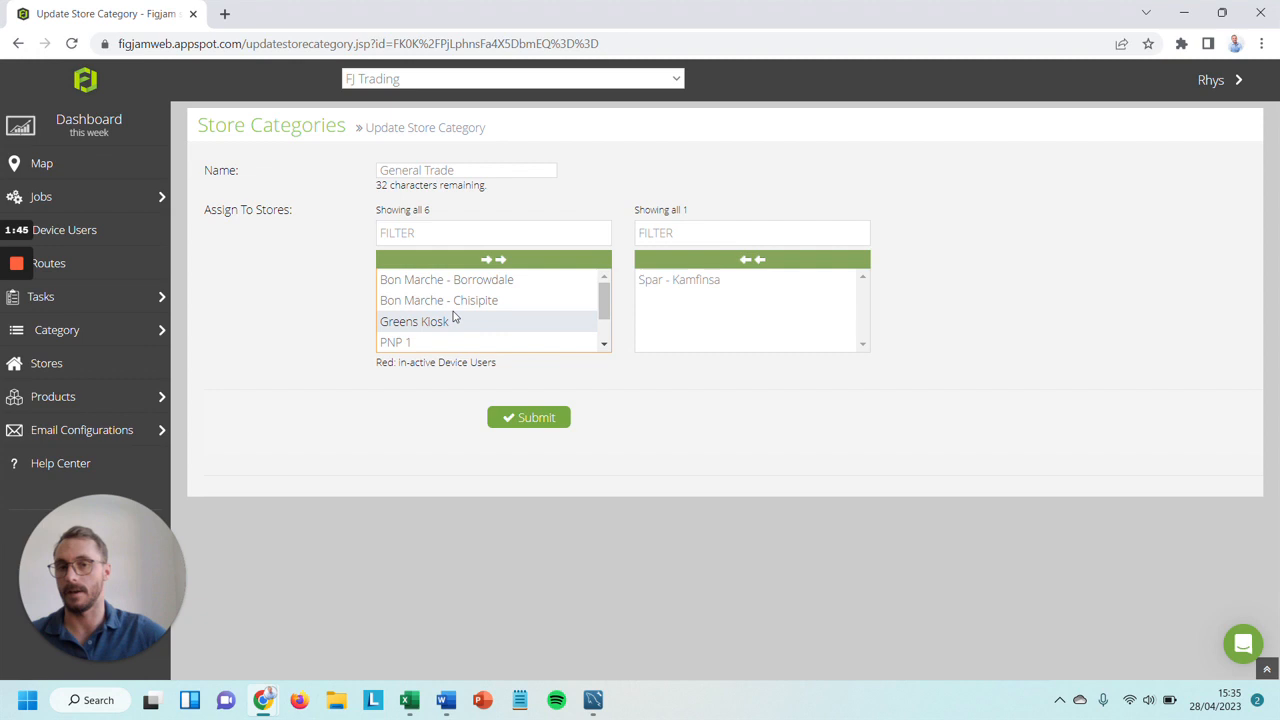
pyautogui.click(720, 282)
pyautogui.click(722, 287)
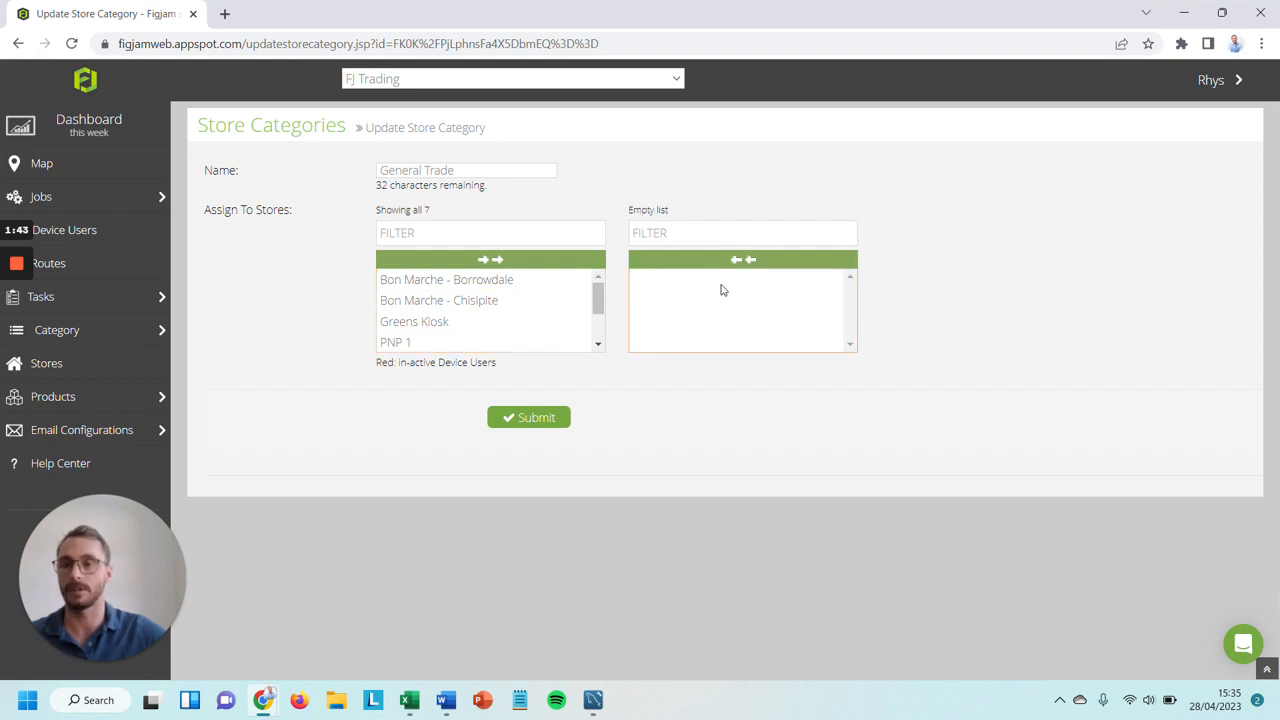
# Open the stores list to review the categories assigned to each store
pyautogui.click(78, 364)
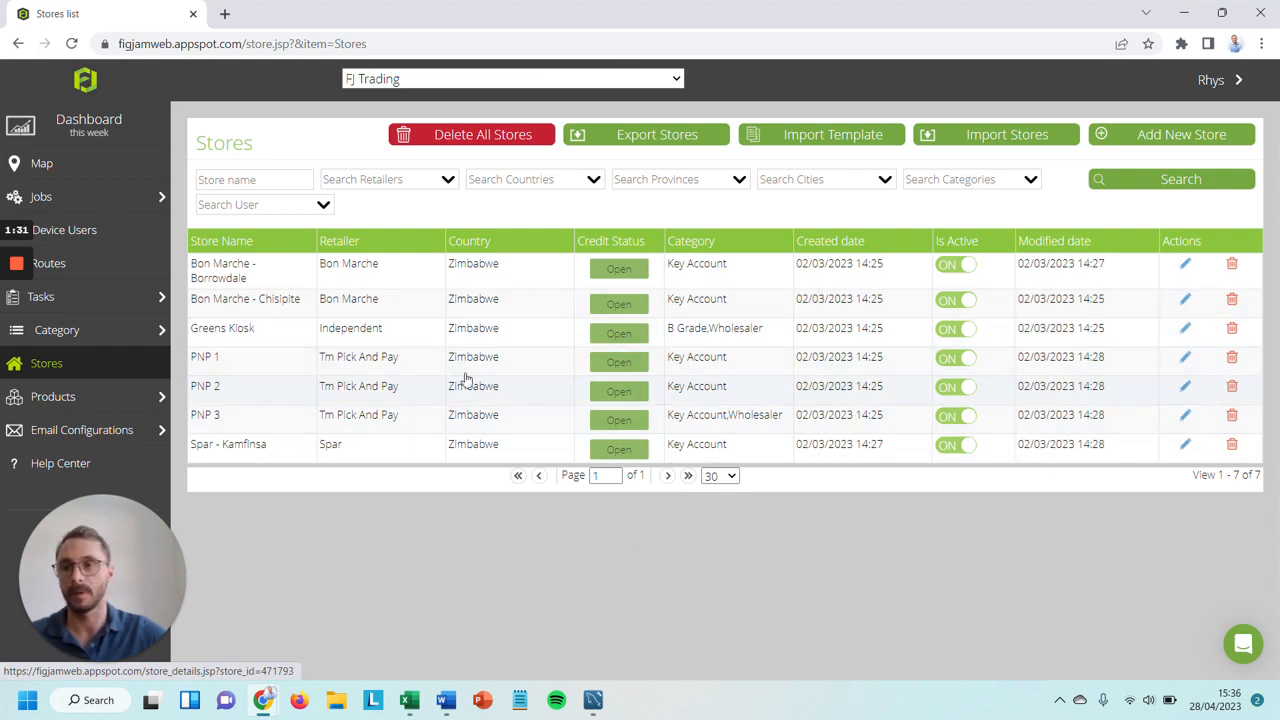
# Start a new job category and name it Breakages
pyautogui.click(130, 335)
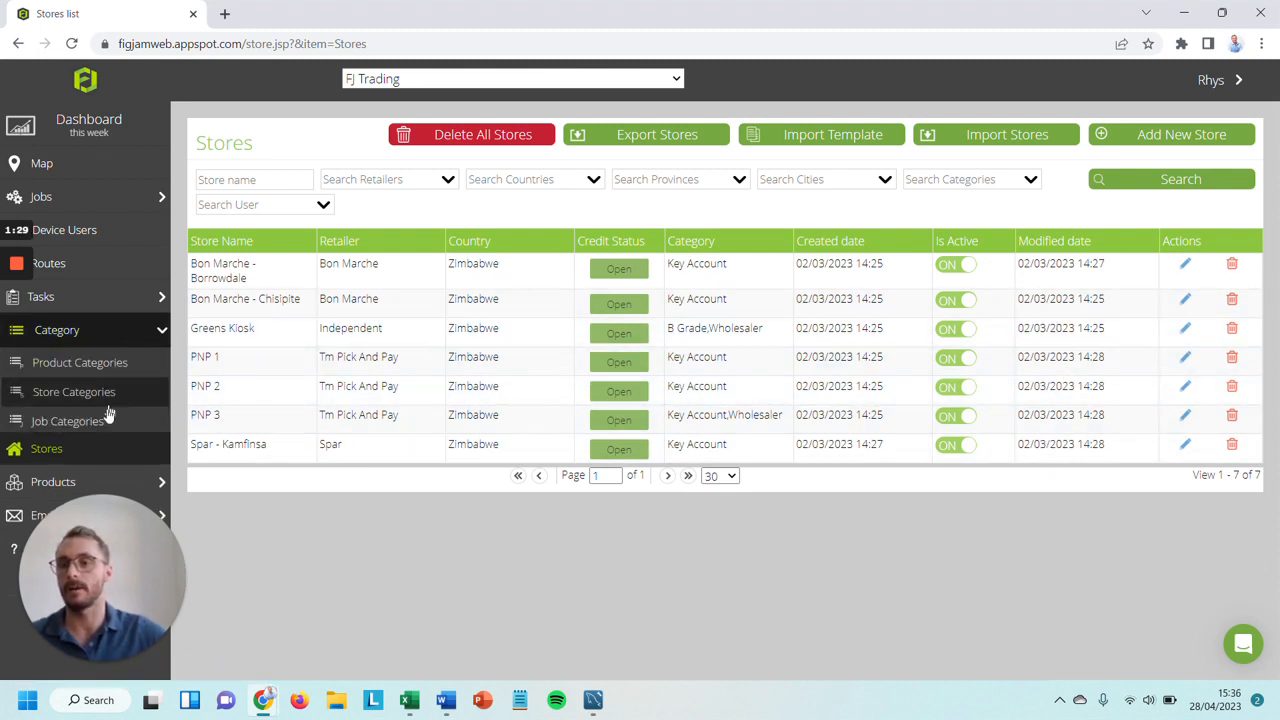
pyautogui.click(105, 424)
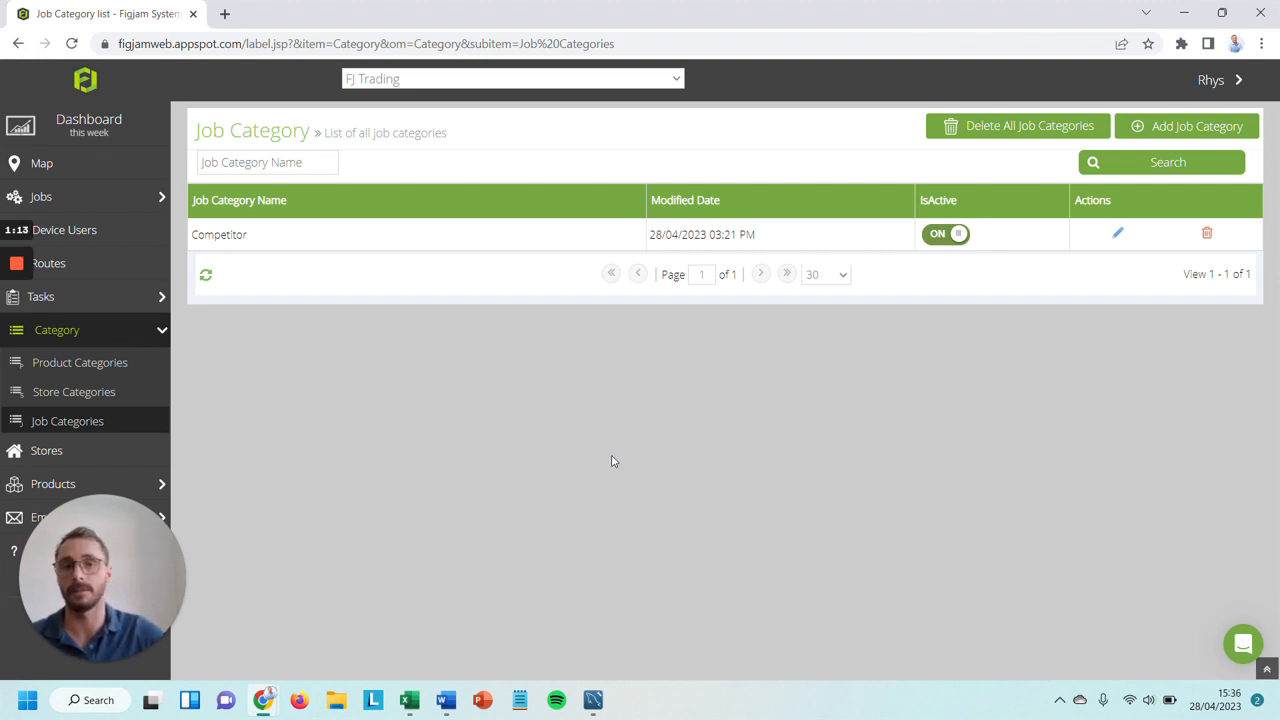
pyautogui.click(1136, 132)
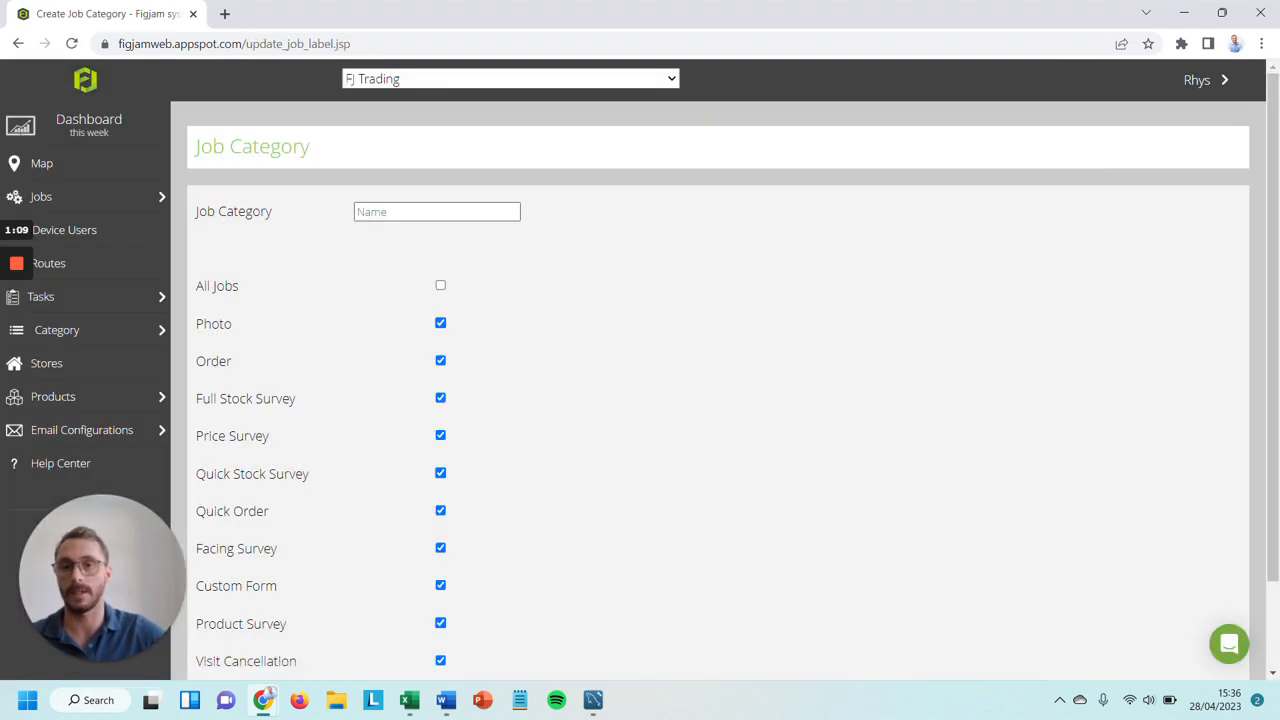
pyautogui.write('Brea')
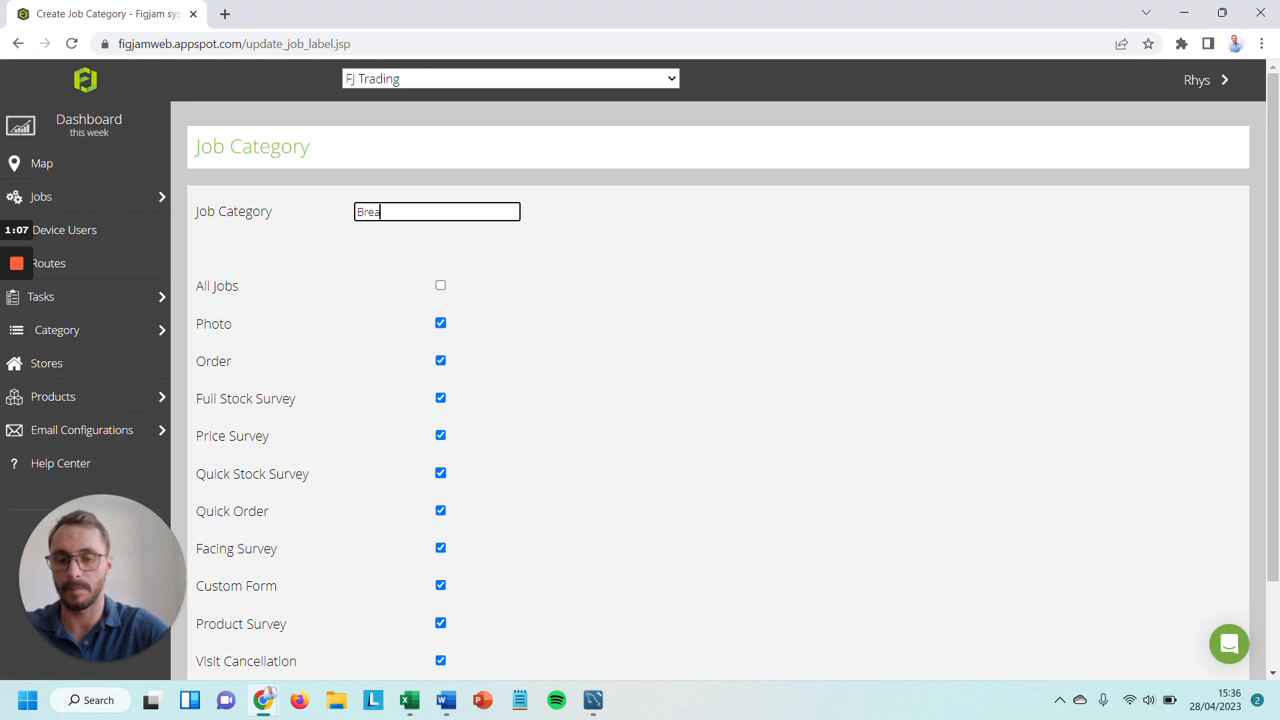
pyautogui.write('kages')
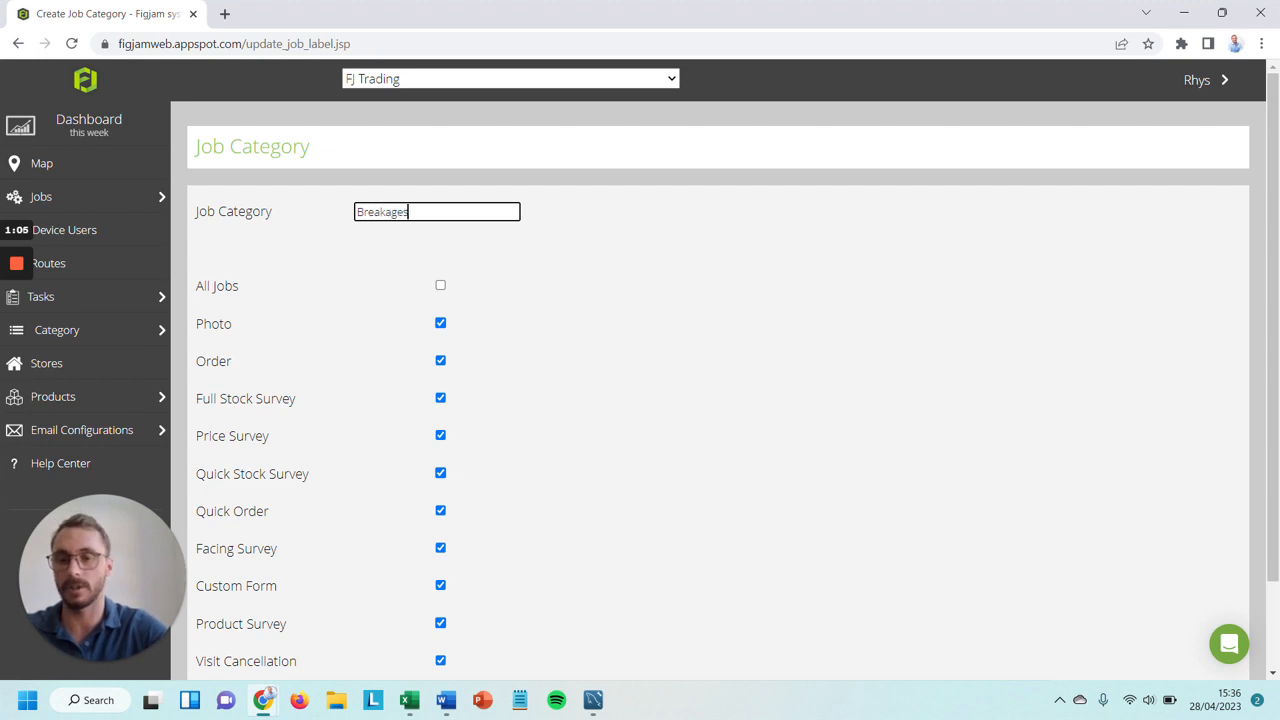
# Restrict the Breakages job category to Photo by deselecting every other ticked job type, and submit it
pyautogui.scroll(-1, 445, 300)
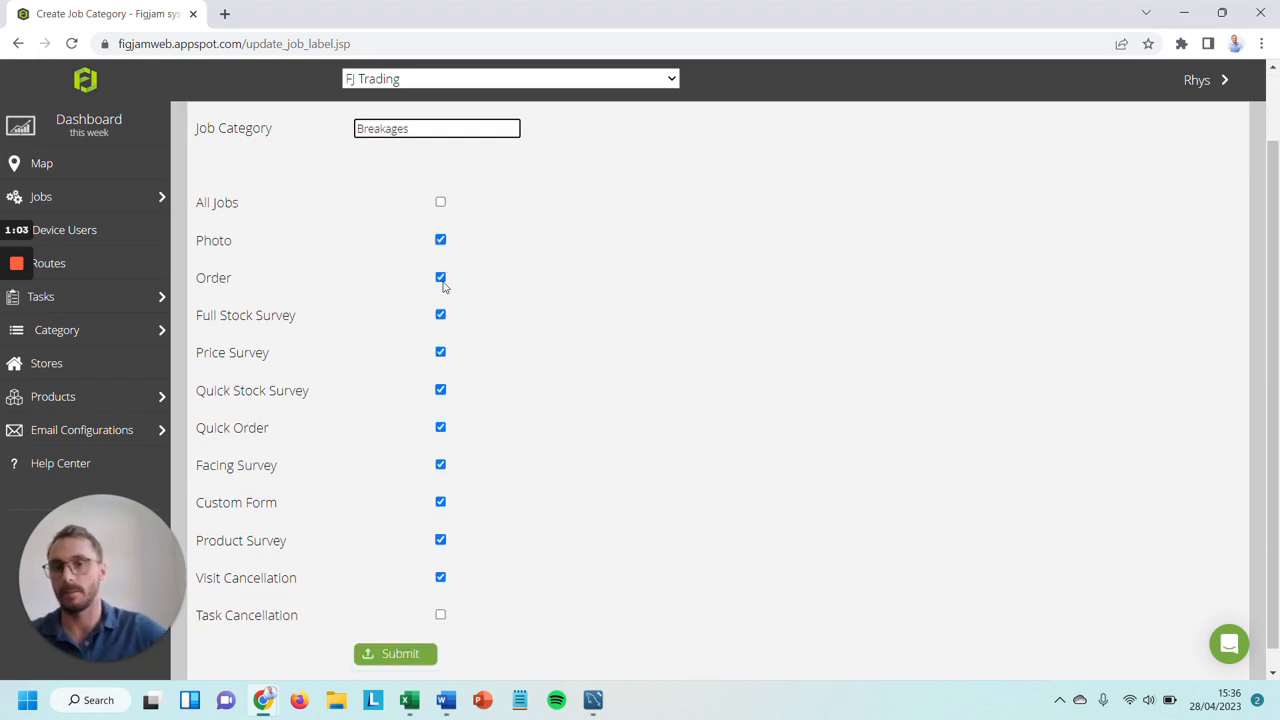
pyautogui.click(440, 277)
pyautogui.click(440, 314)
pyautogui.click(441, 390)
pyautogui.click(441, 352)
pyautogui.click(441, 465)
pyautogui.click(441, 427)
pyautogui.click(441, 502)
pyautogui.click(440, 540)
pyautogui.click(440, 577)
pyautogui.click(399, 653)
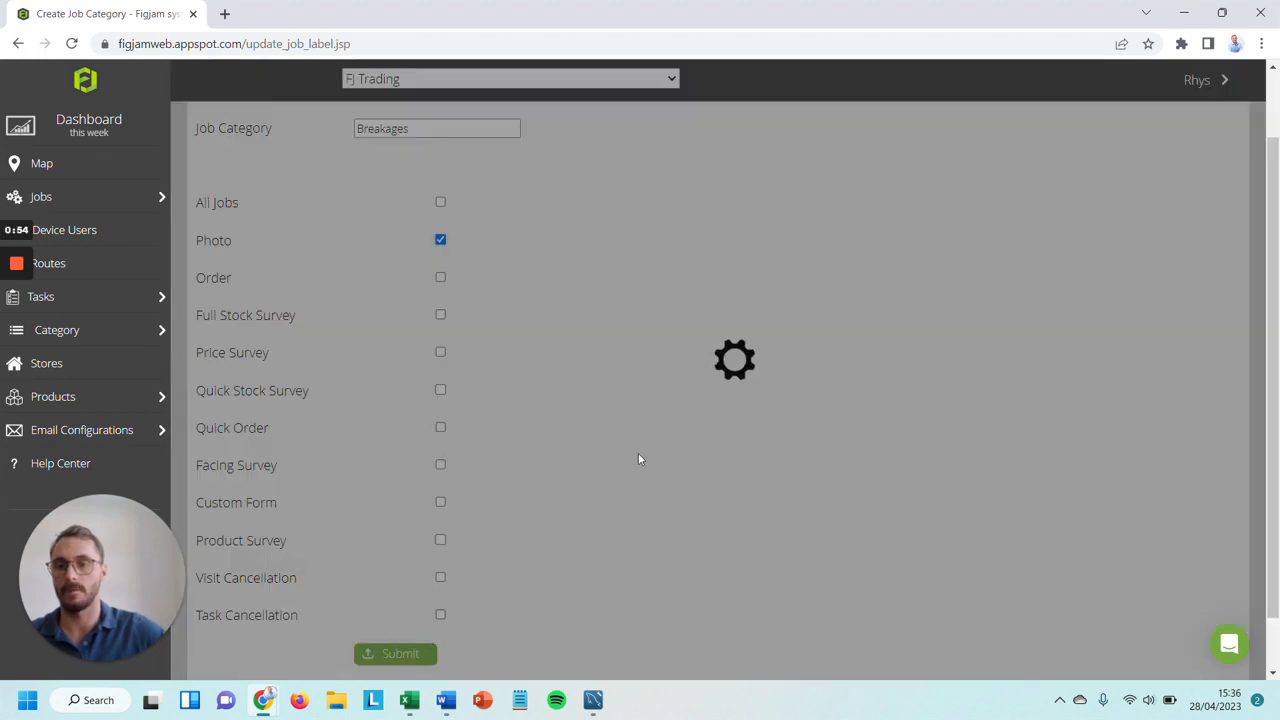
pyautogui.click(799, 146)
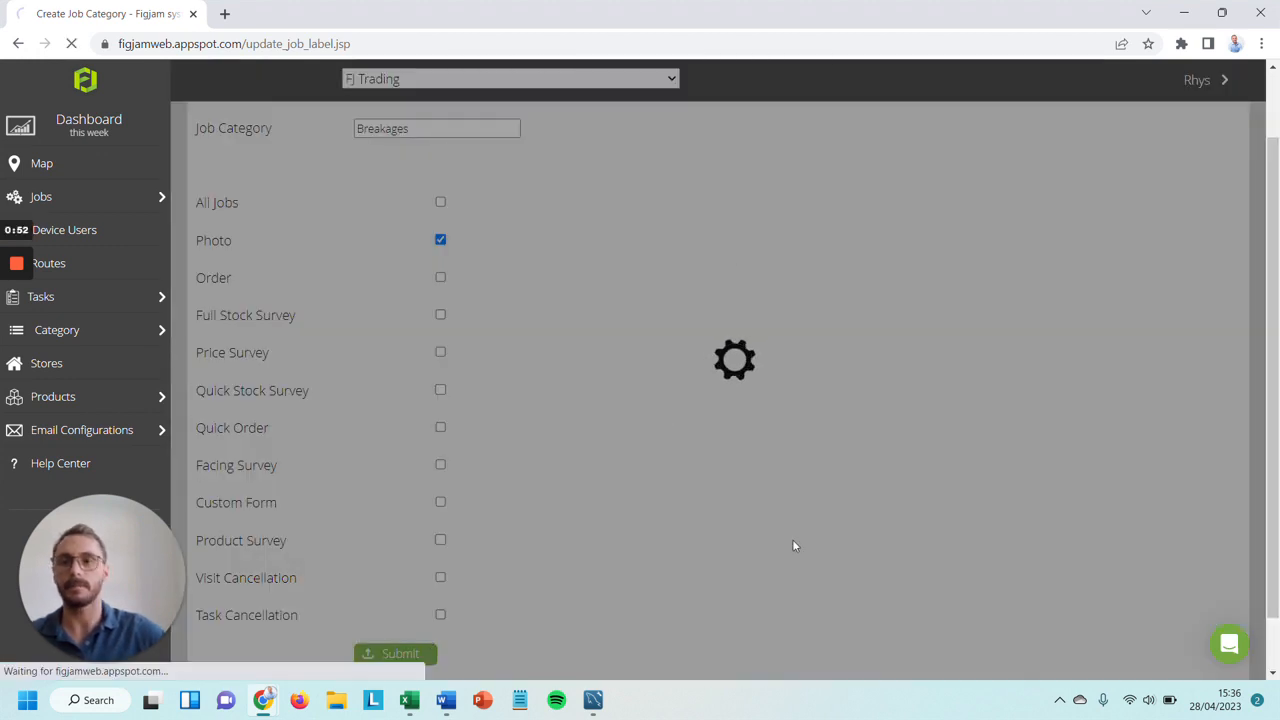